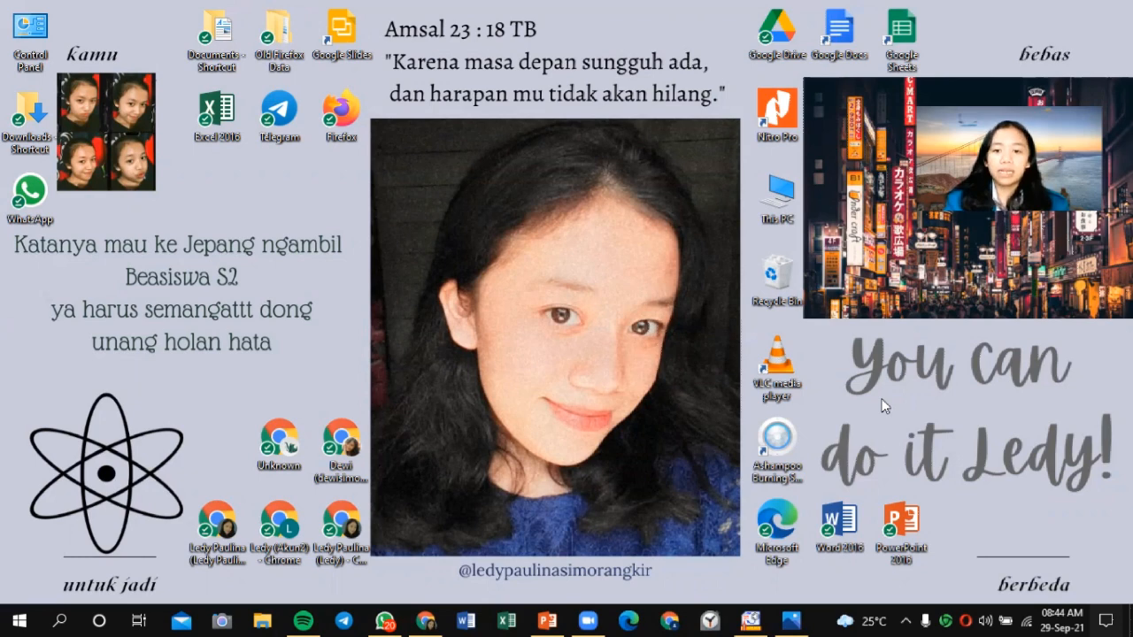
pyautogui.rightClick(882, 407)
pyautogui.click(915, 447)
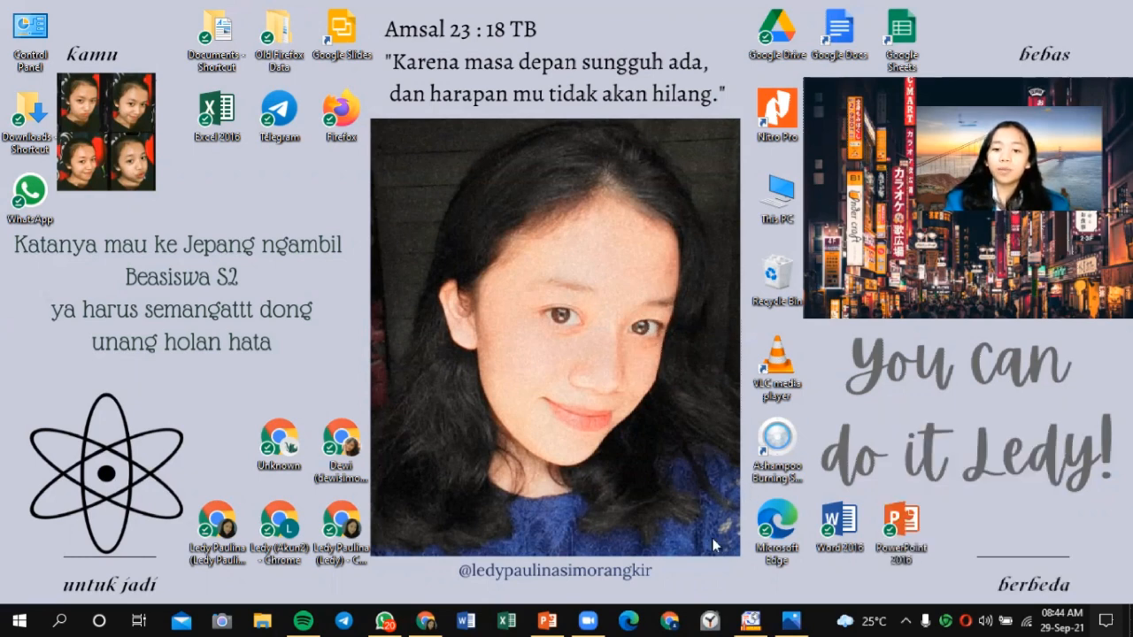
# Step: Switch to ACD/ChemSketch and place a carbon atom on the blank page with four separate hydrogen atoms around it
pyautogui.click(748, 620)
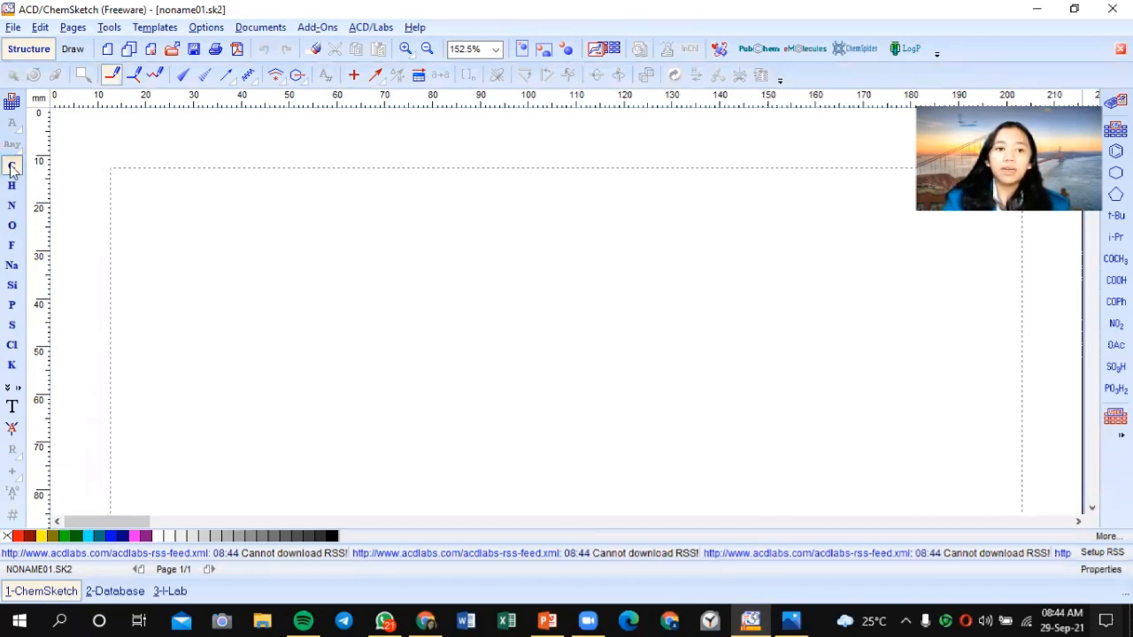
pyautogui.click(12, 167)
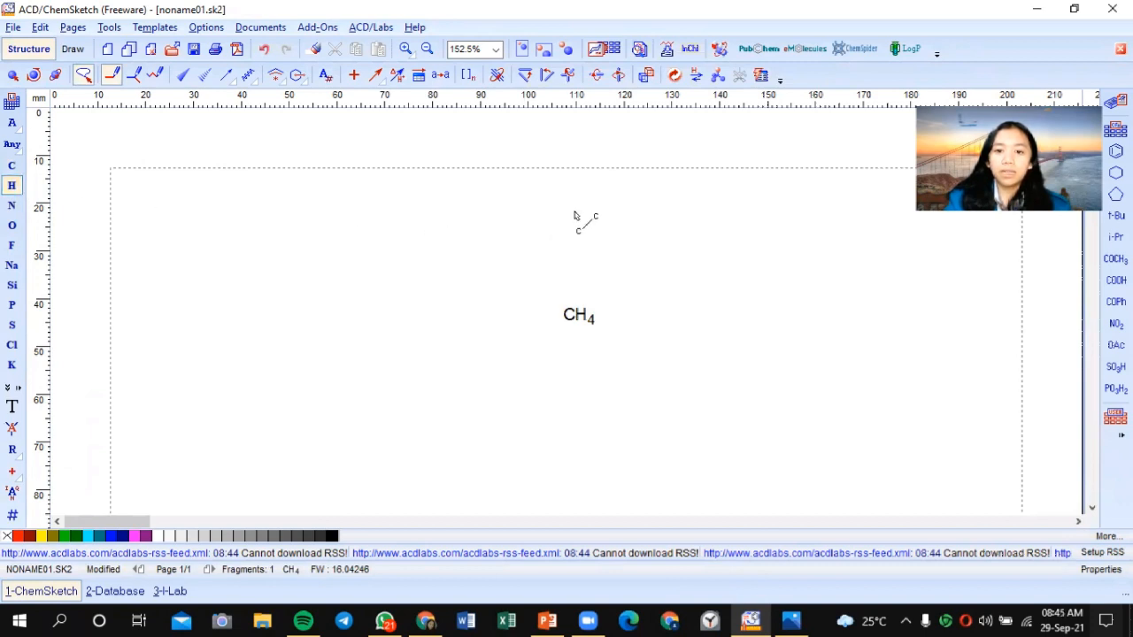
pyautogui.click(697, 318)
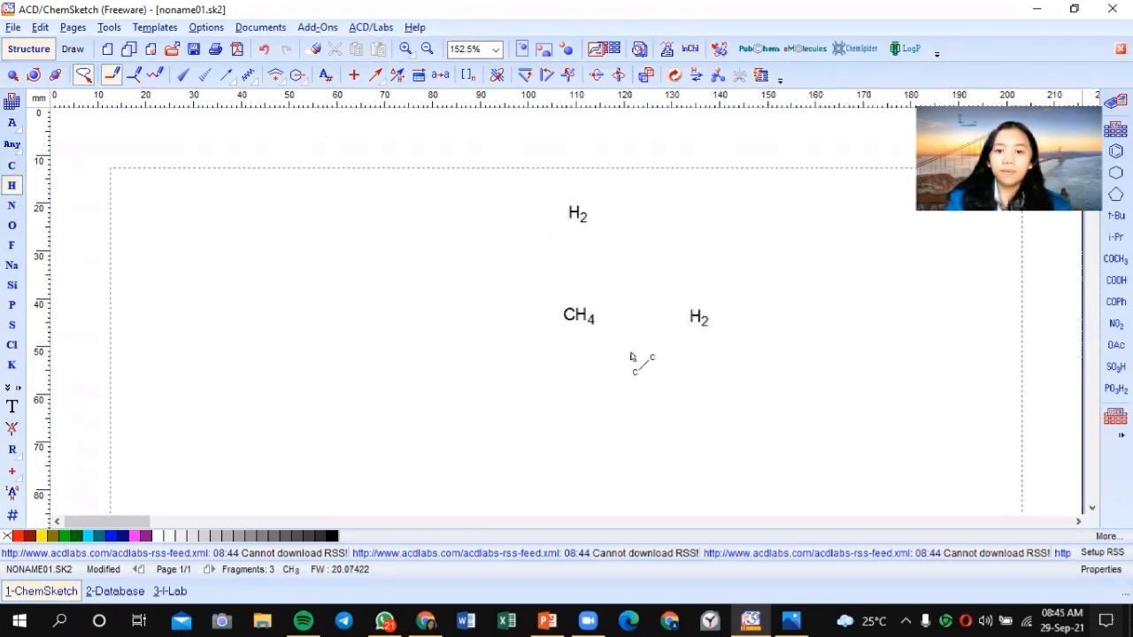
pyautogui.click(586, 391)
pyautogui.click(475, 321)
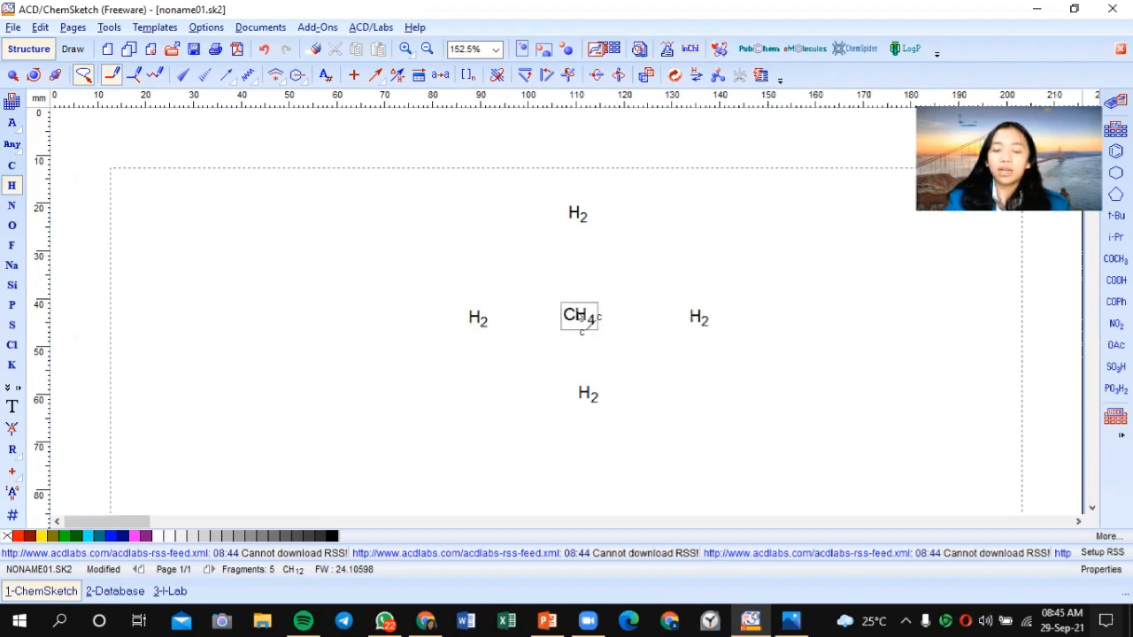
# Step: Connect the central carbon atom to each of the four surrounding hydrogens with single bonds
pyautogui.moveTo(589, 328); pyautogui.dragTo(701, 318)
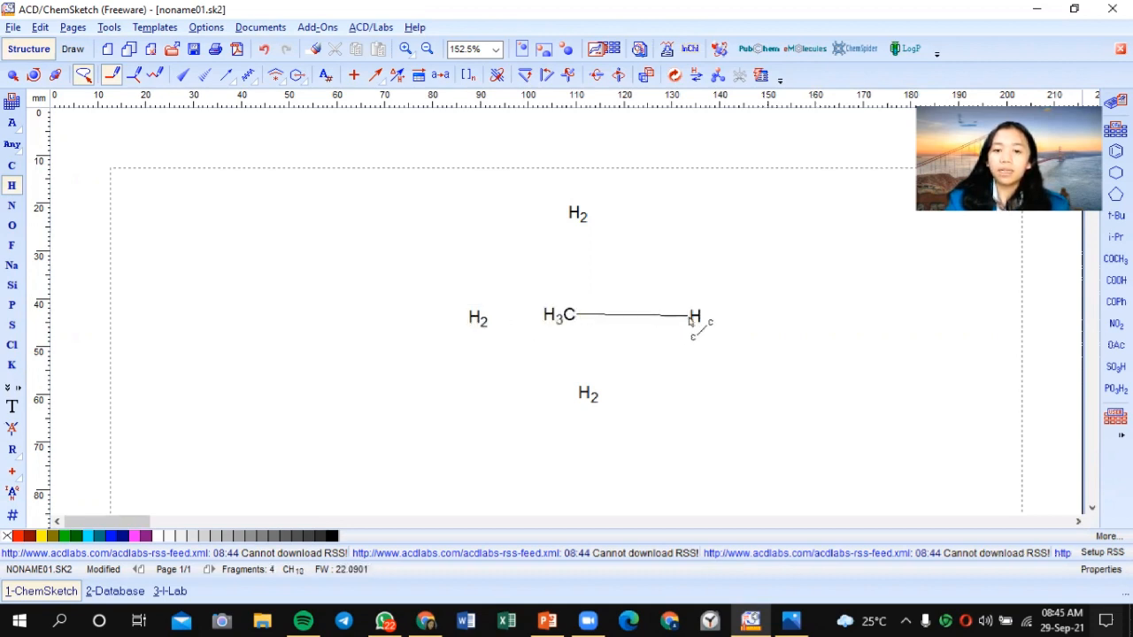
pyautogui.moveTo(567, 319); pyautogui.dragTo(594, 227)
pyautogui.moveTo(493, 323); pyautogui.dragTo(591, 400)
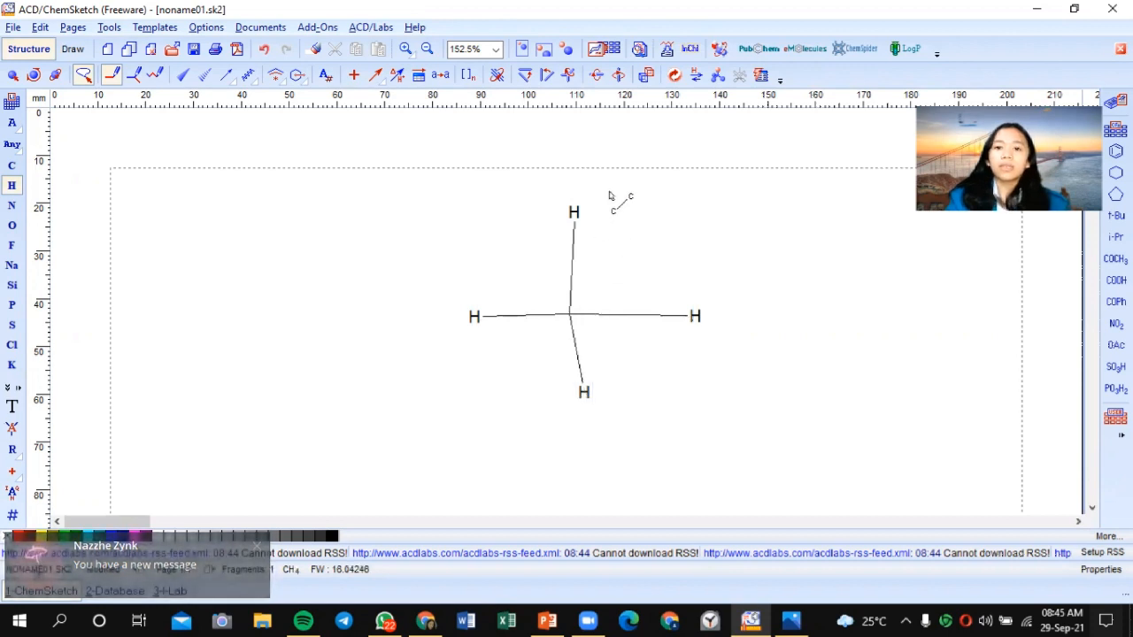
# Step: Run 3D Structure Optimization on the methane without removing hydrogens, and show it auto-rotating in ACD/3D Viewer
pyautogui.click(720, 80)
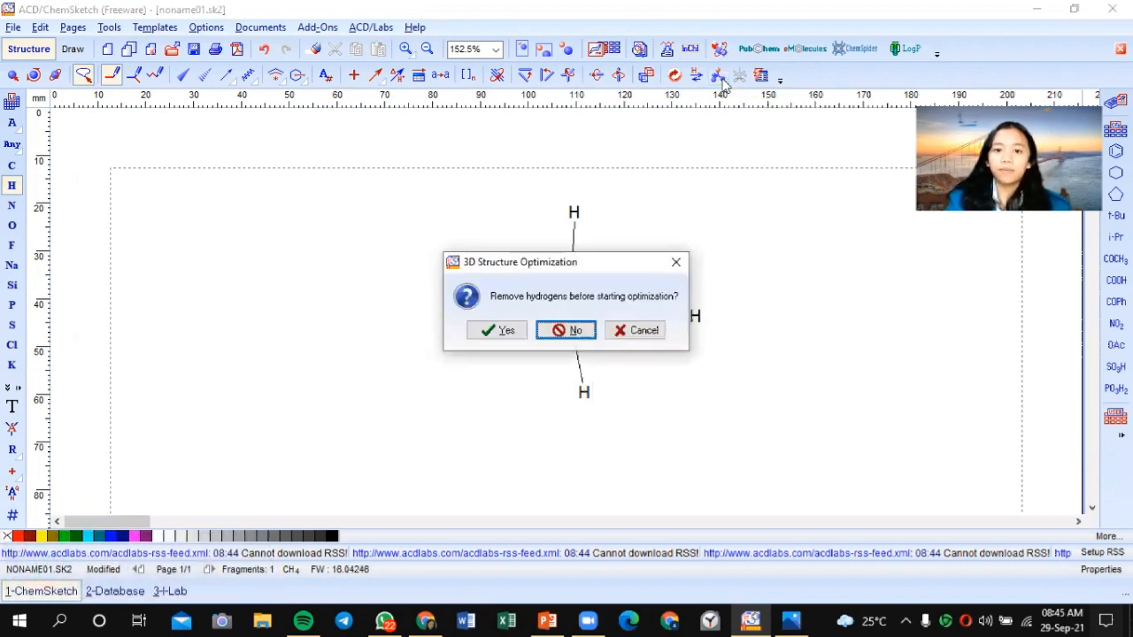
pyautogui.click(567, 335)
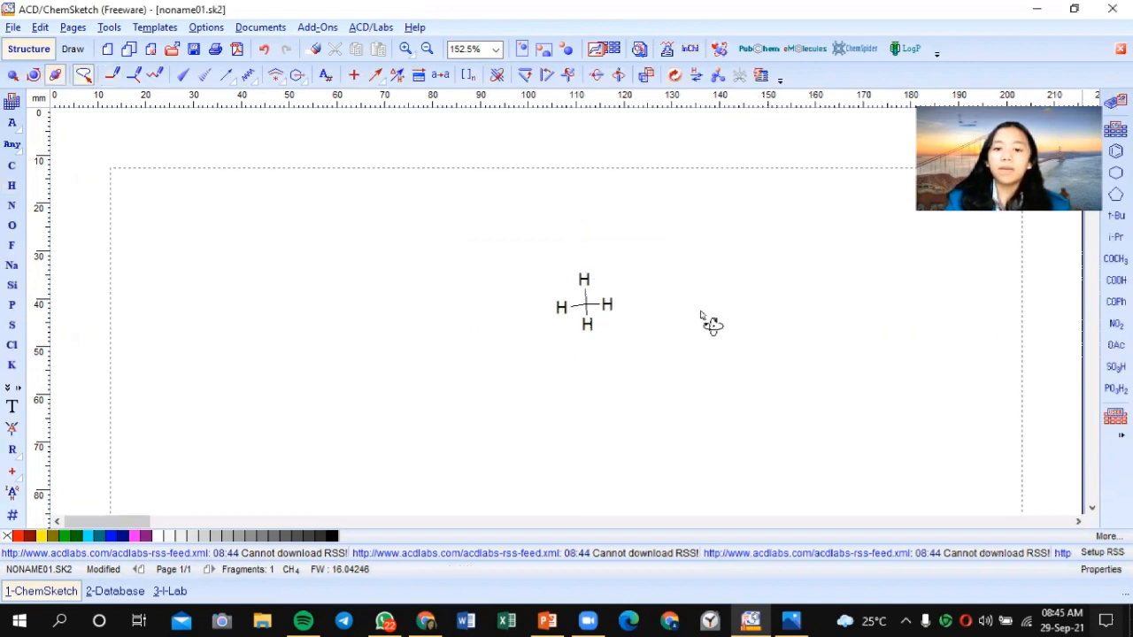
pyautogui.click(718, 54)
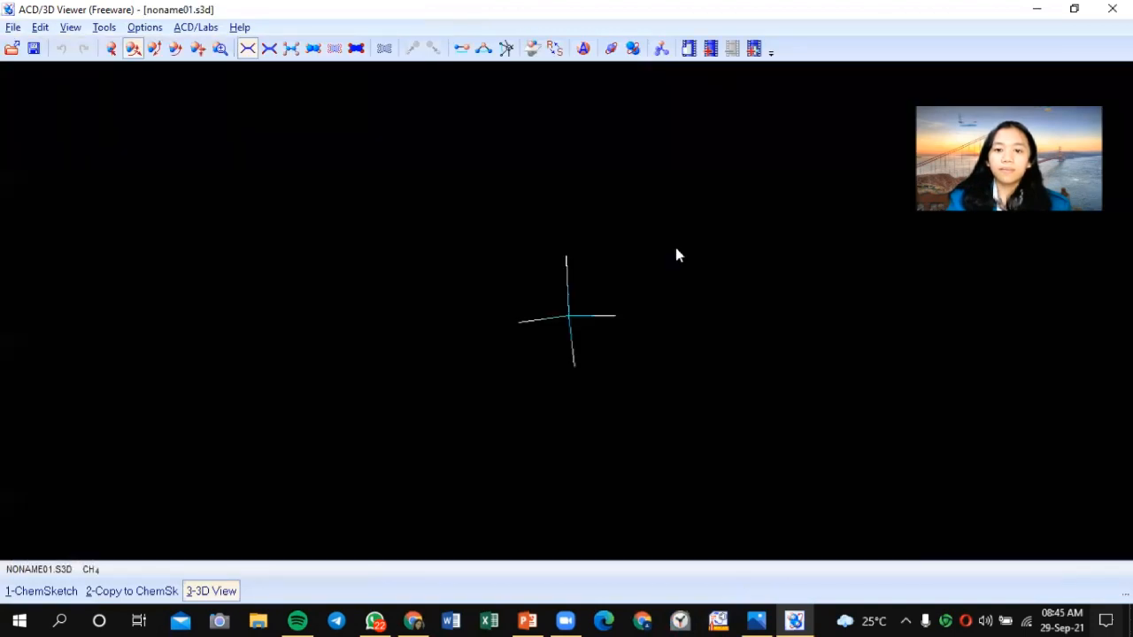
pyautogui.moveTo(688, 339); pyautogui.dragTo(642, 200)
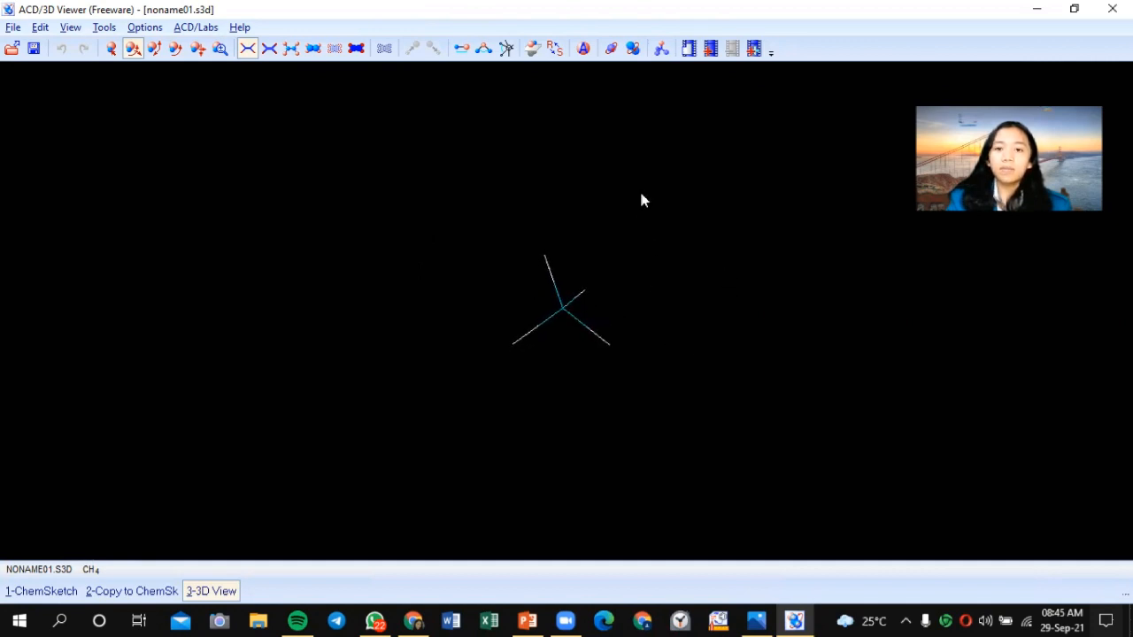
pyautogui.click(637, 51)
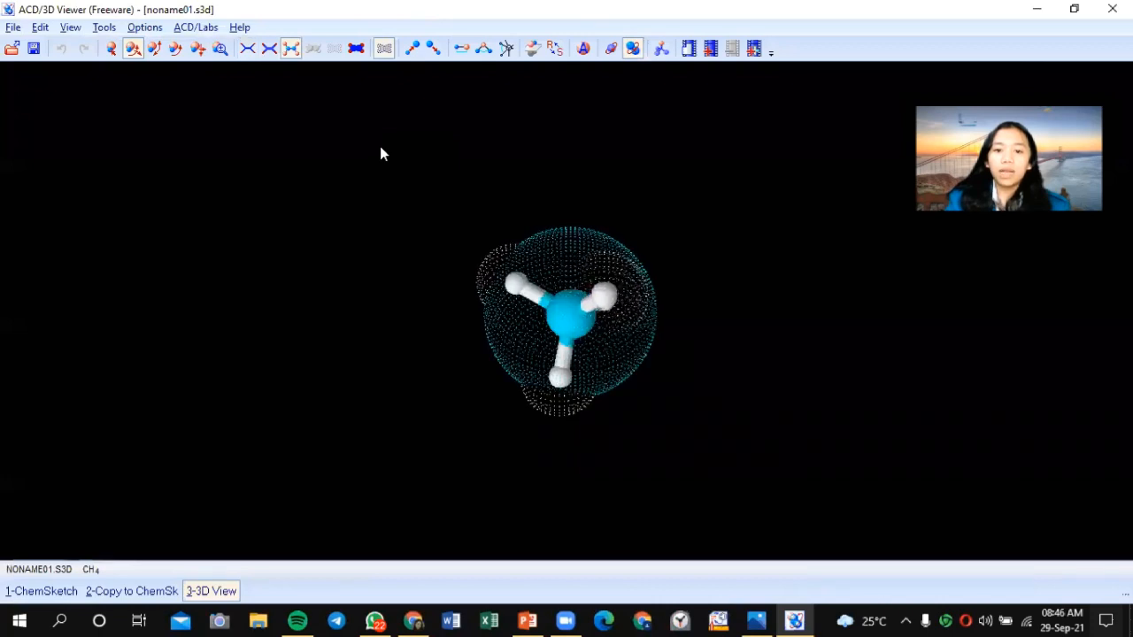
# Step: Label all atoms of the 3D methane model and change its display style to spacefill
pyautogui.click(80, 29)
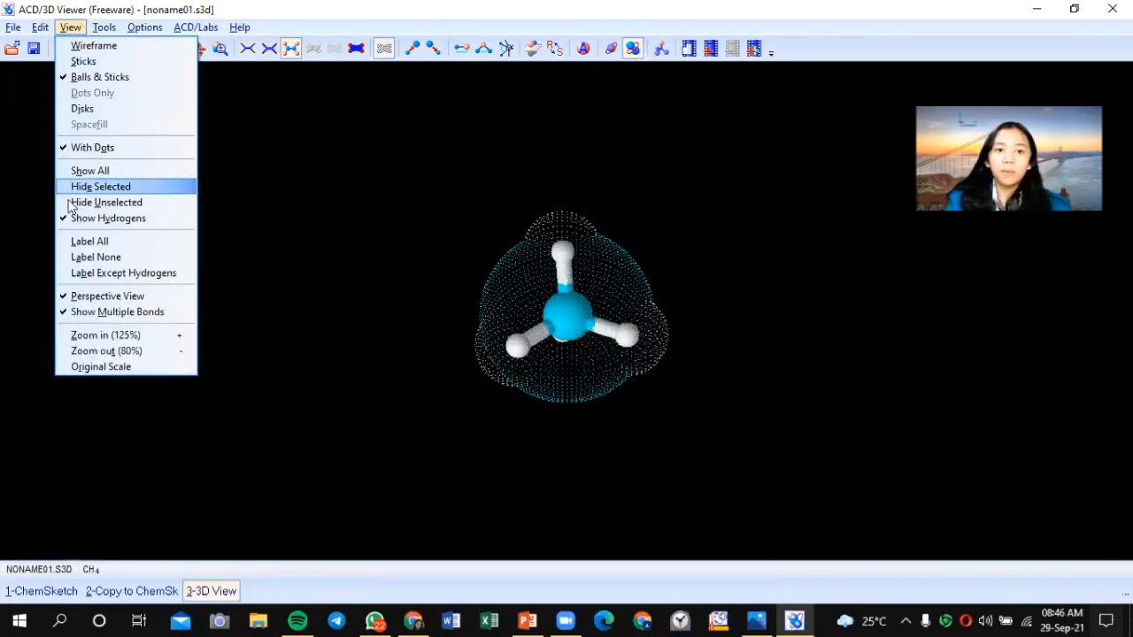
pyautogui.click(71, 242)
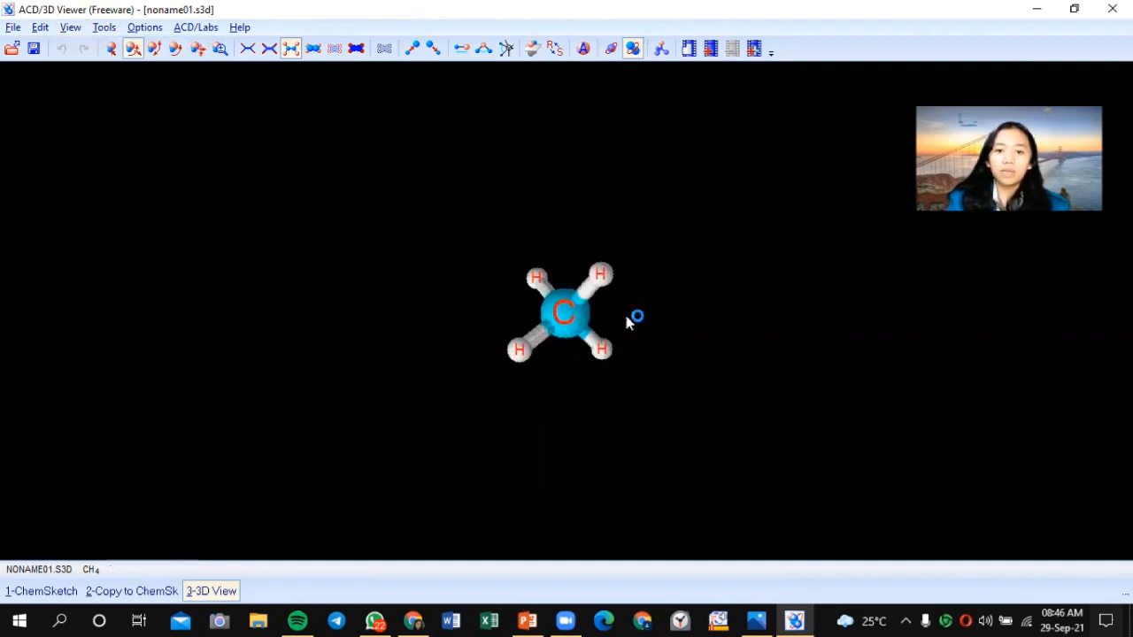
pyautogui.click(334, 49)
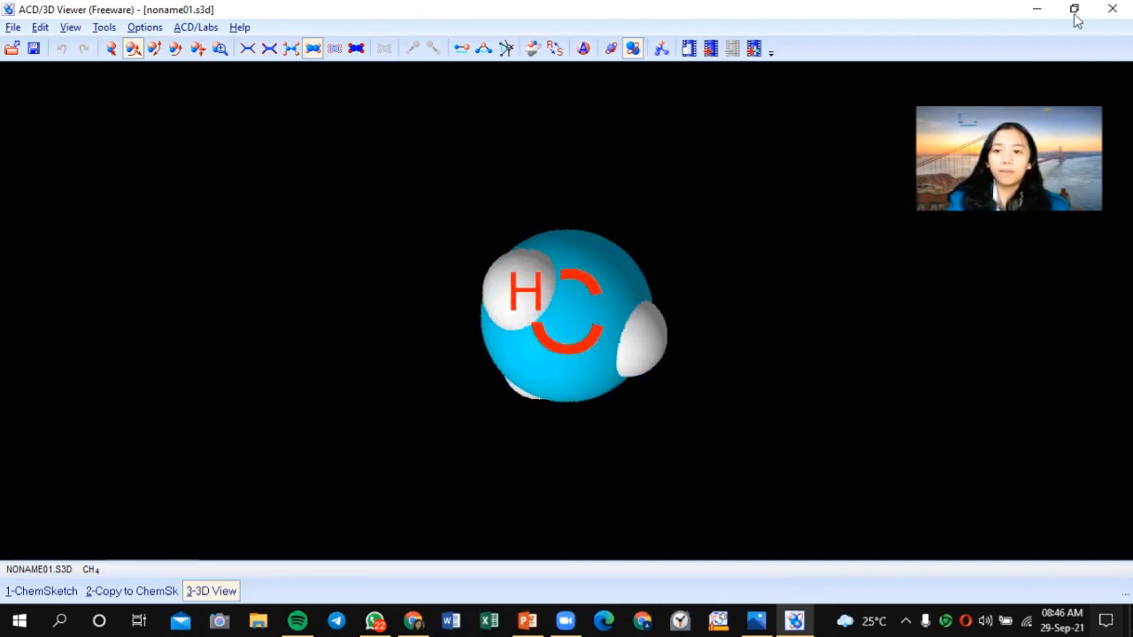
# Step: Close the 3D viewer and delete the whole methane structure from the ChemSketch page
pyautogui.click(1113, 8)
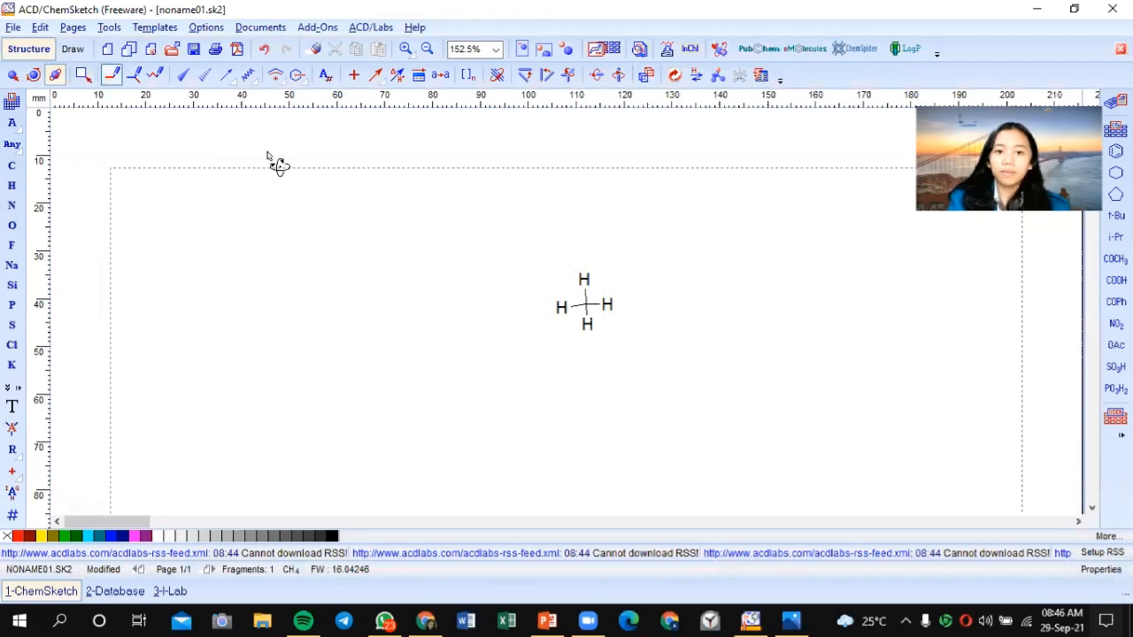
pyautogui.moveTo(497, 237); pyautogui.dragTo(667, 392)
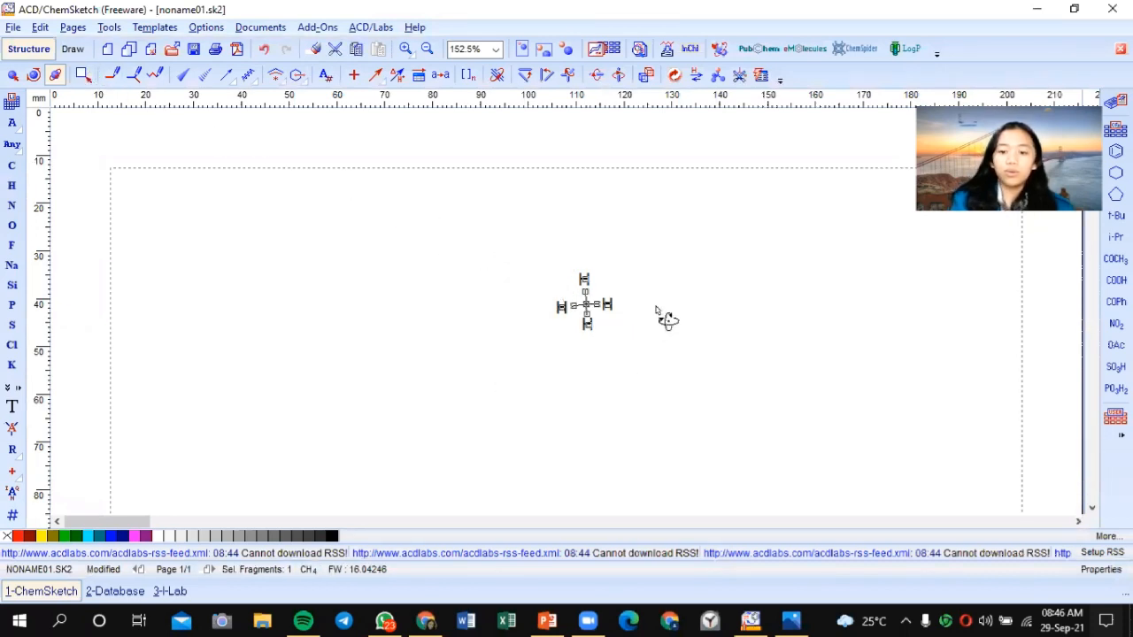
pyautogui.press('Delete')
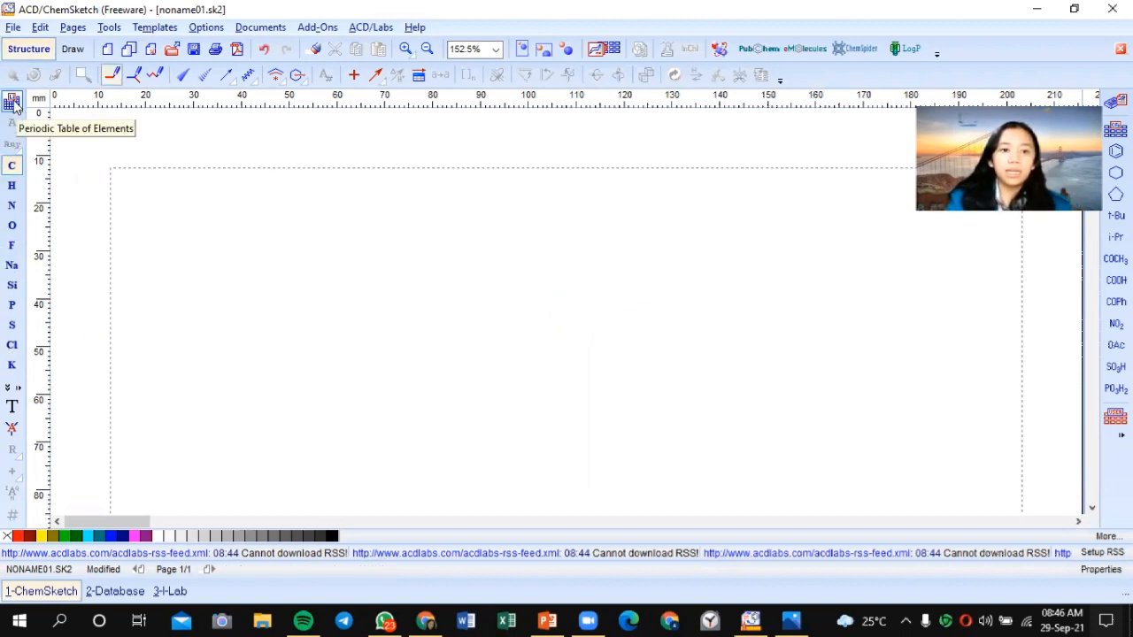
# Step: Place a xenon atom from the Periodic Table of Elements on the page and surround it with four fluorine atoms
pyautogui.click(13, 104)
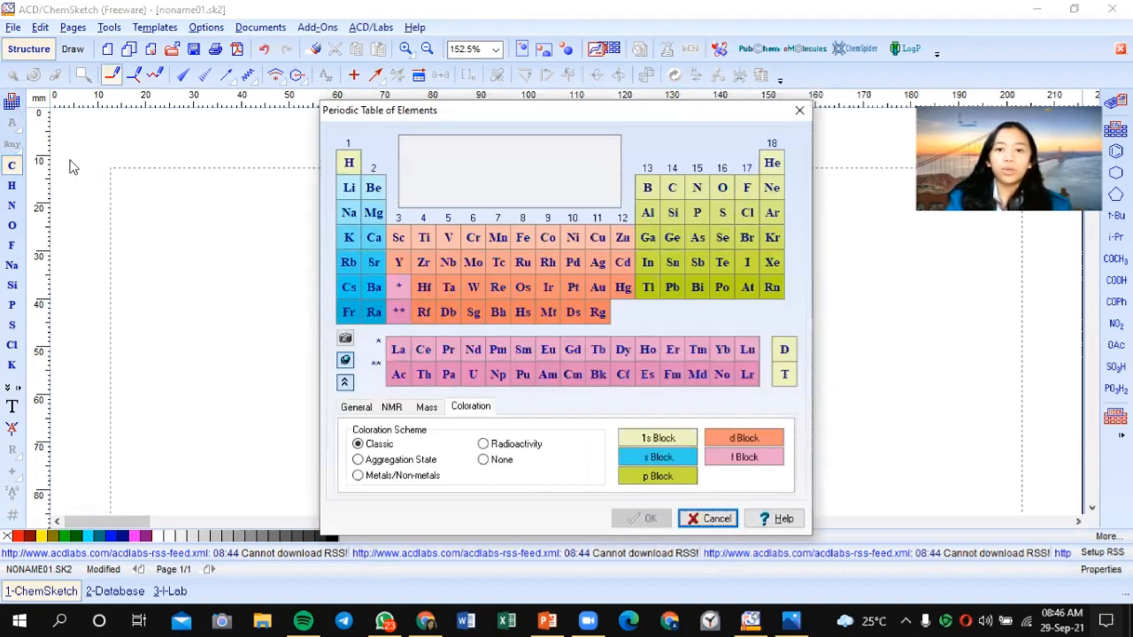
pyautogui.click(773, 262)
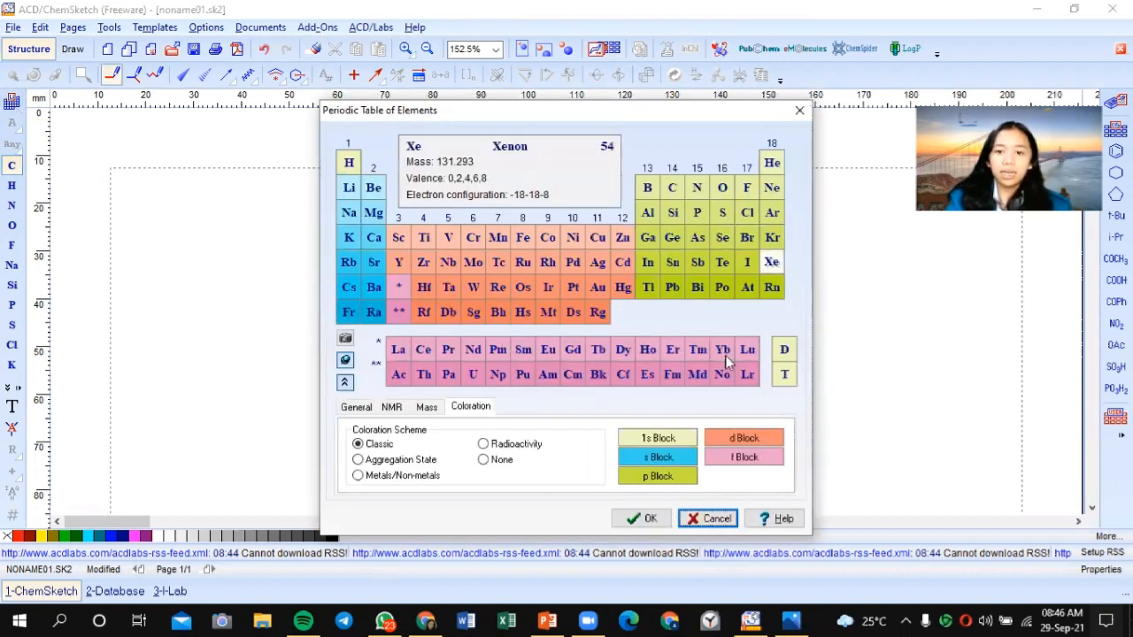
pyautogui.click(643, 518)
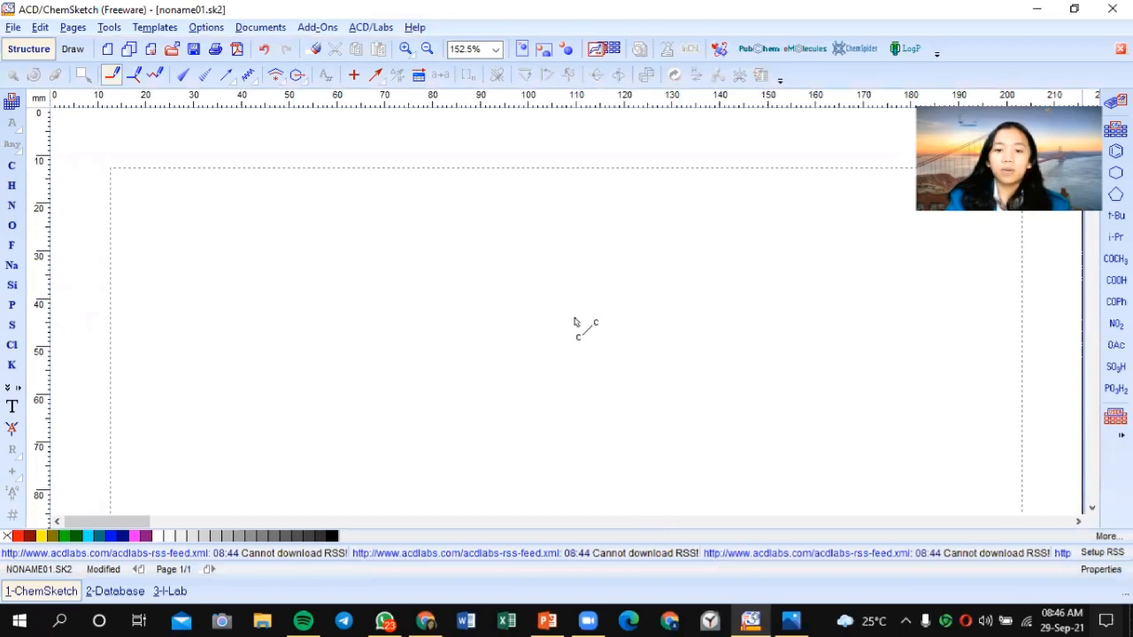
pyautogui.click(567, 310)
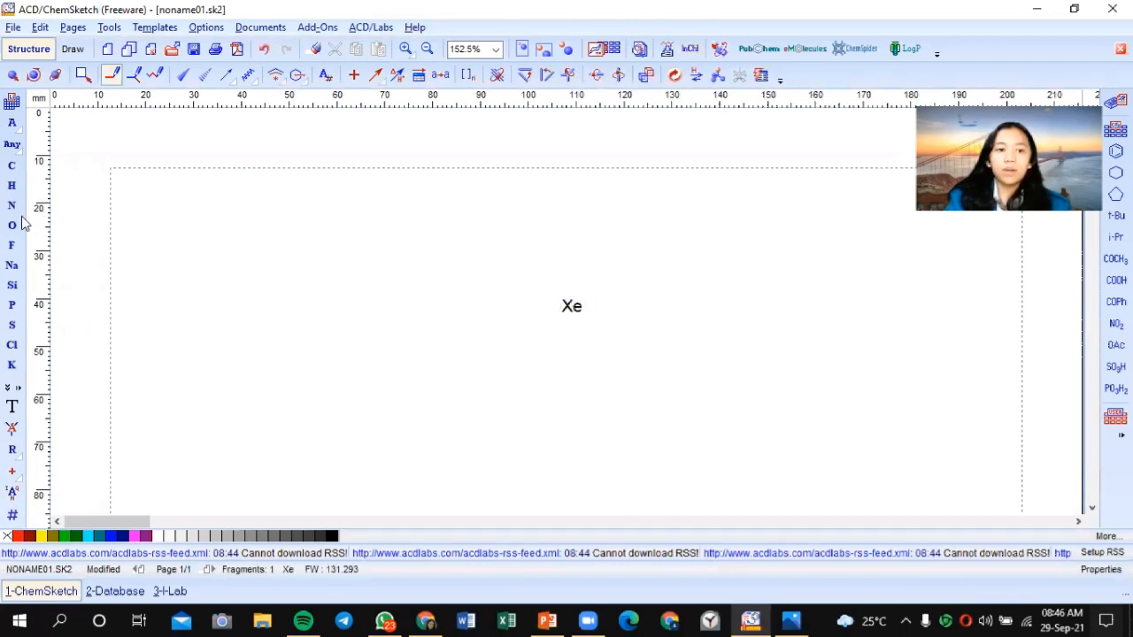
pyautogui.click(11, 246)
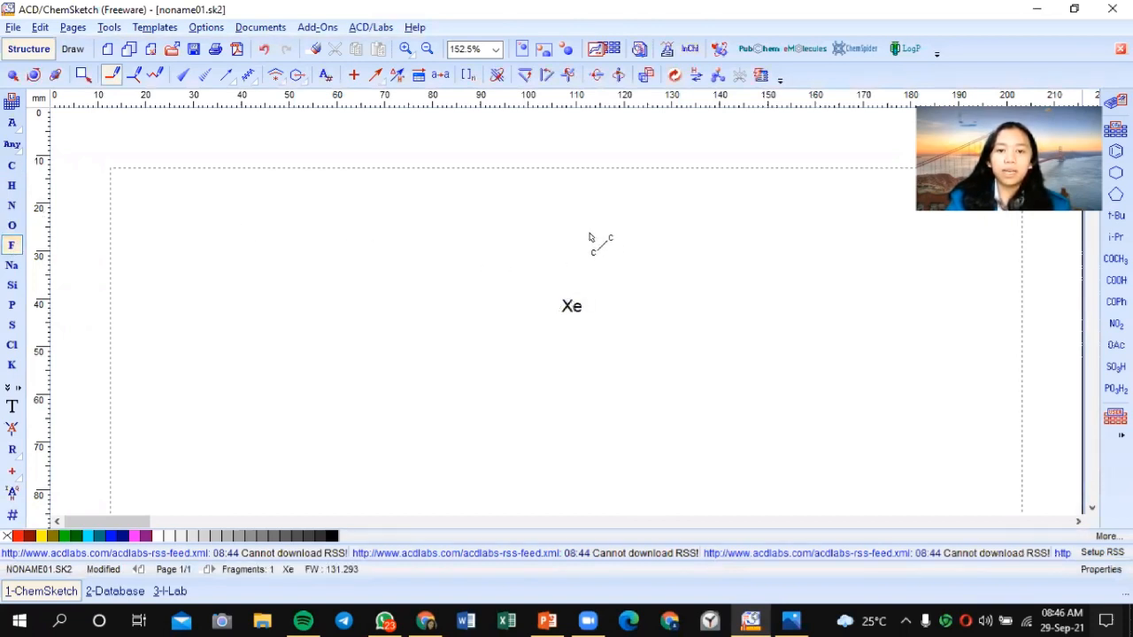
pyautogui.click(666, 306)
pyautogui.click(571, 390)
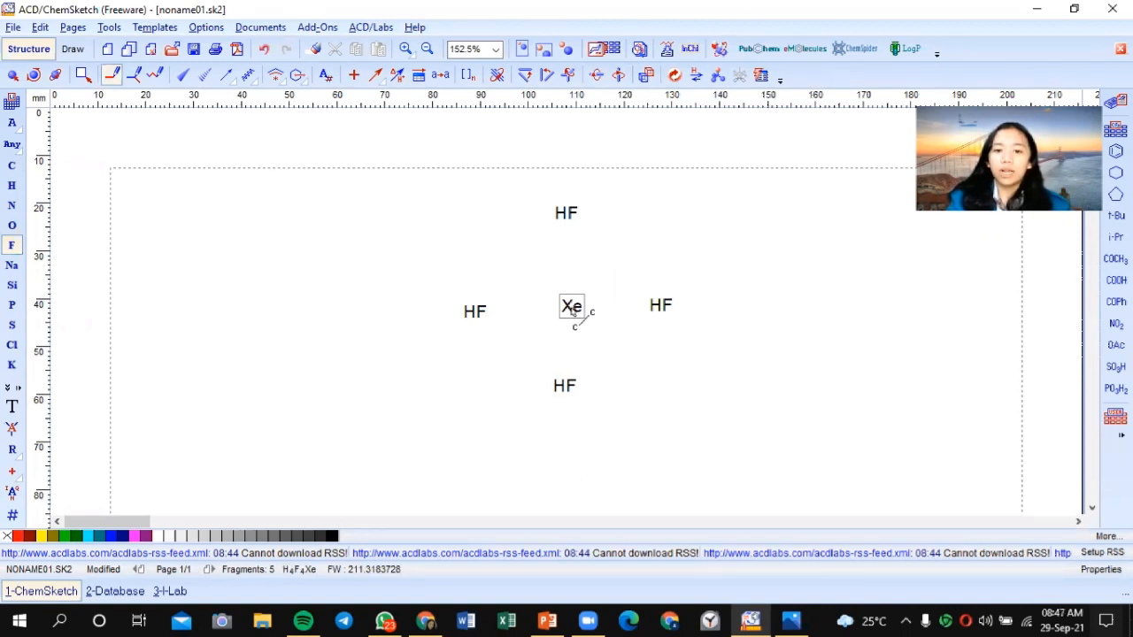
# Step: Connect the central xenon atom to each of the four surrounding fluorines with single bonds
pyautogui.moveTo(572, 310); pyautogui.dragTo(662, 310)
pyautogui.moveTo(576, 312); pyautogui.dragTo(573, 217)
pyautogui.moveTo(576, 305); pyautogui.dragTo(480, 321)
pyautogui.moveTo(575, 306); pyautogui.dragTo(571, 388)
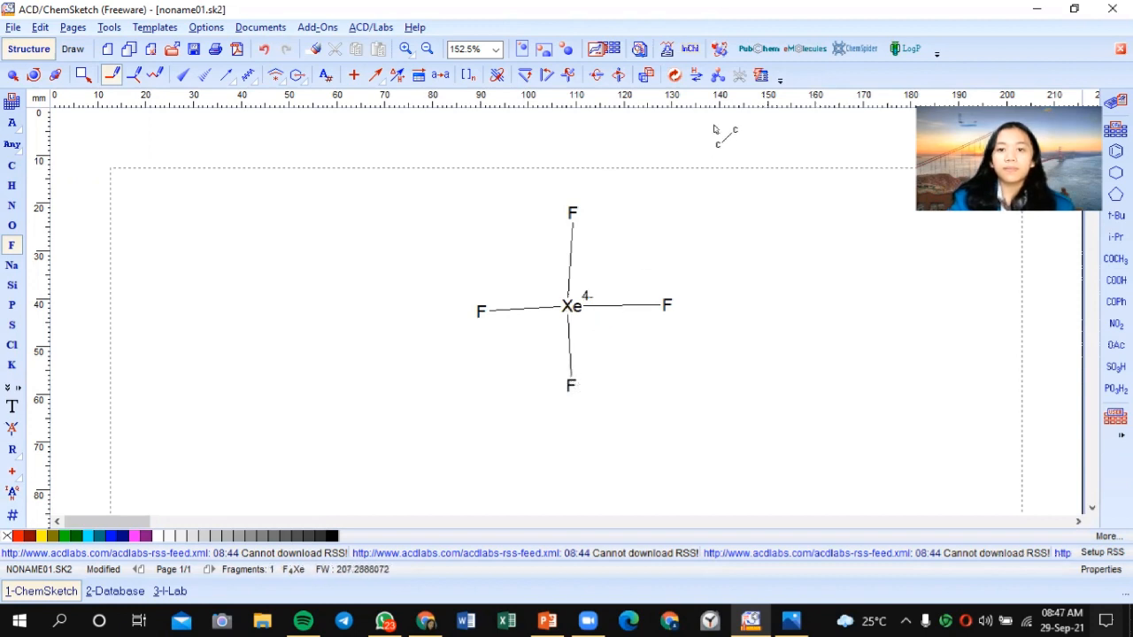
# Step: Run the 3D optimization on the xenon–fluorine structure and show it auto-rotating in ACD/3D Viewer
pyautogui.click(718, 75)
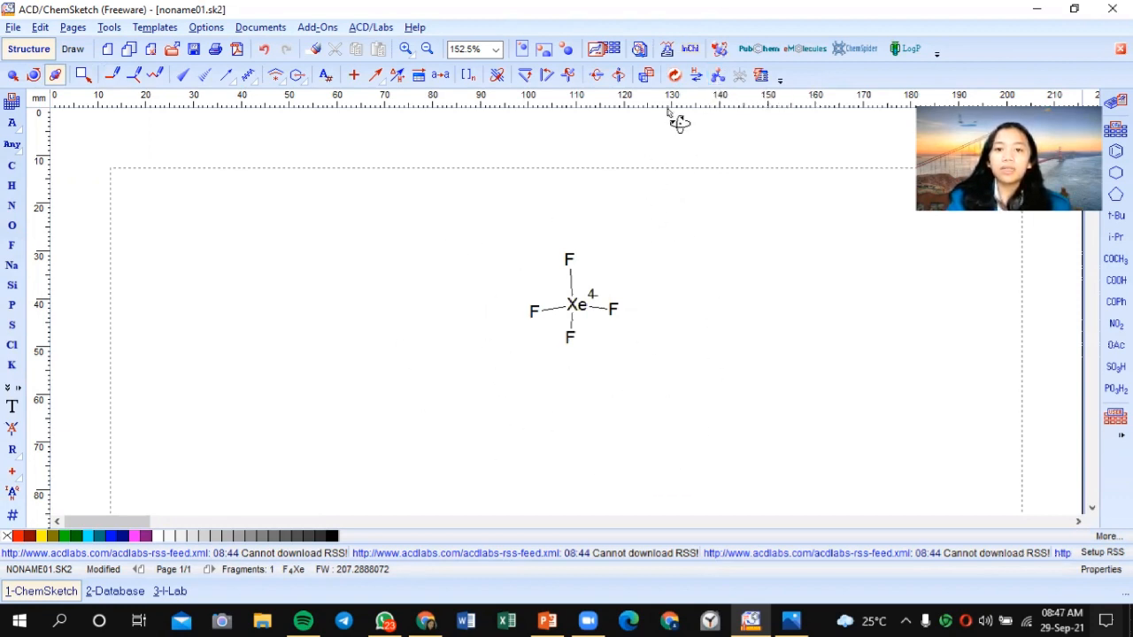
pyautogui.click(715, 57)
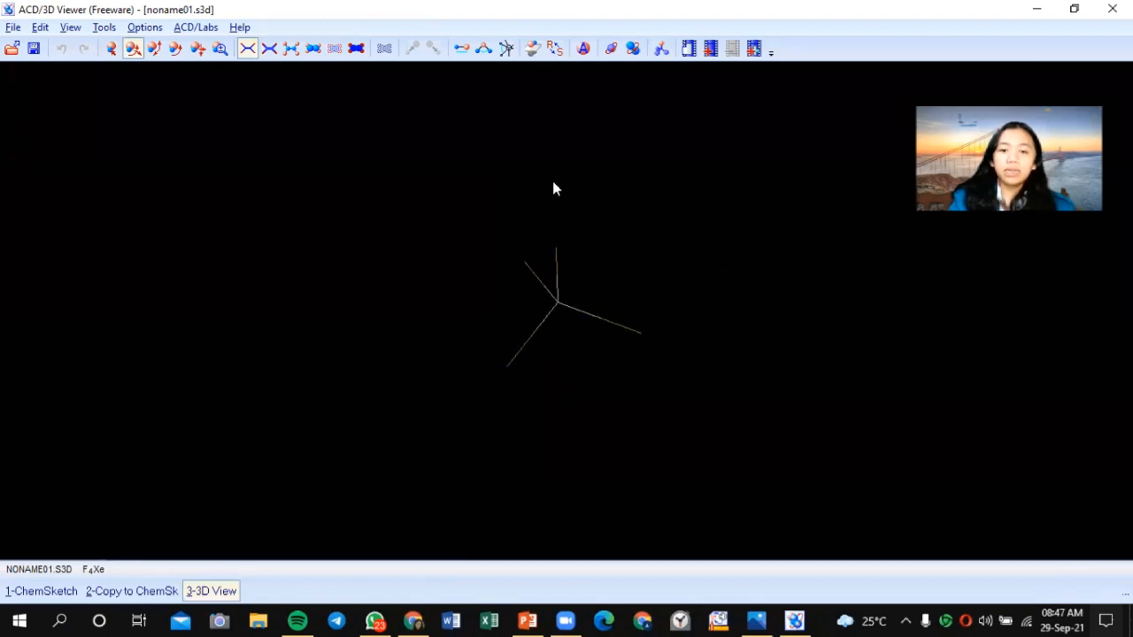
pyautogui.click(633, 51)
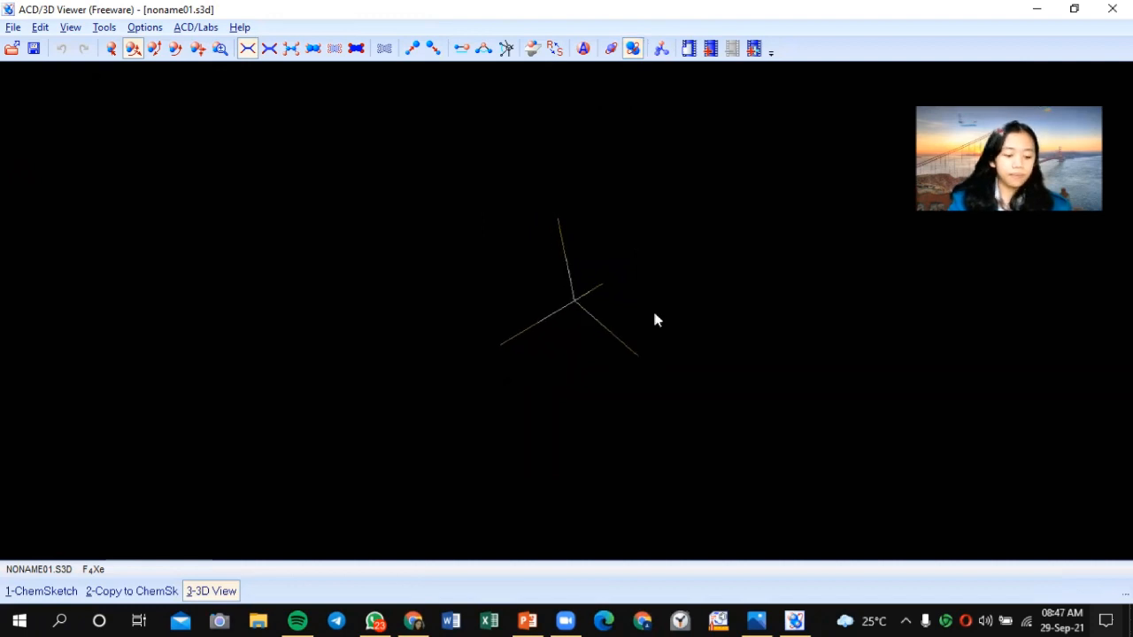
# Step: Label all atoms of the 3D xenon–fluorine model and change its display style to spacefill
pyautogui.click(70, 28)
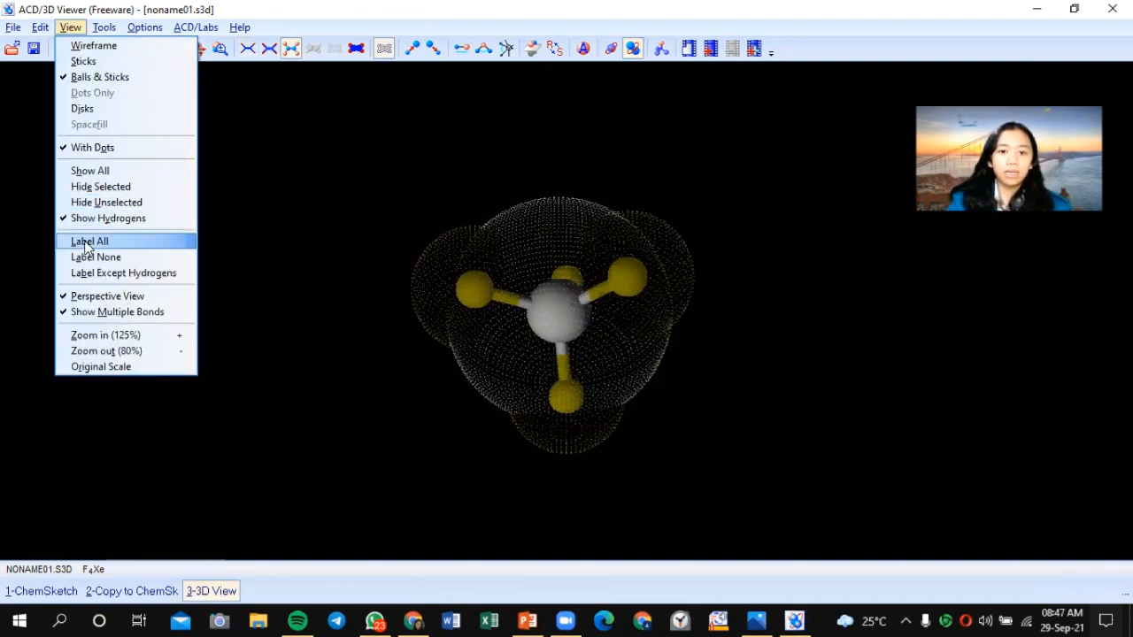
pyautogui.click(83, 239)
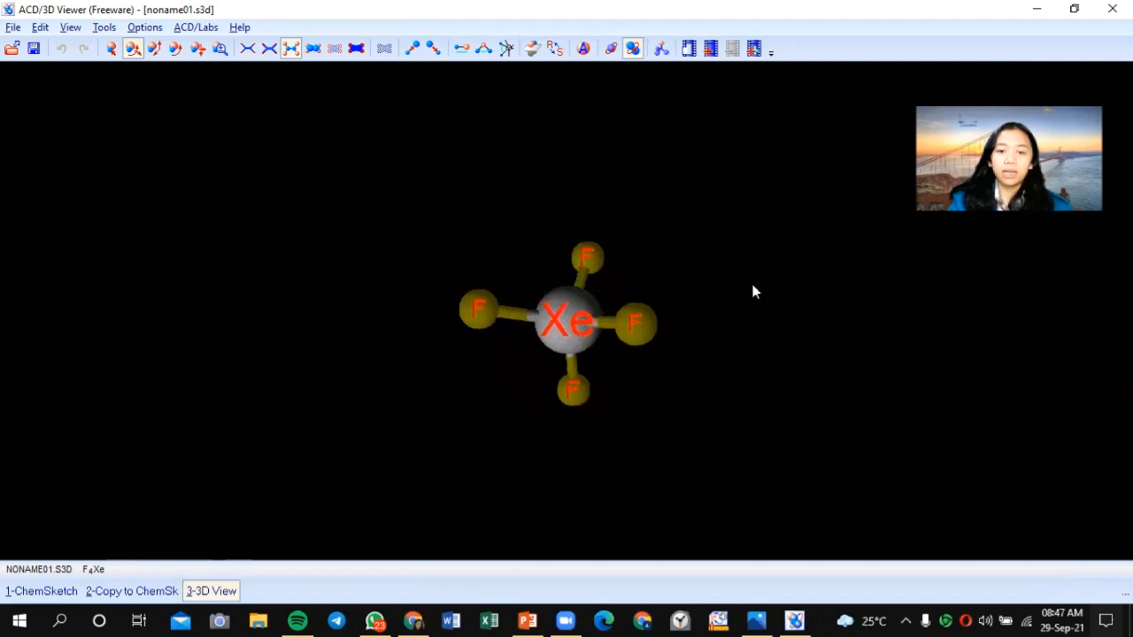
pyautogui.press('F8')
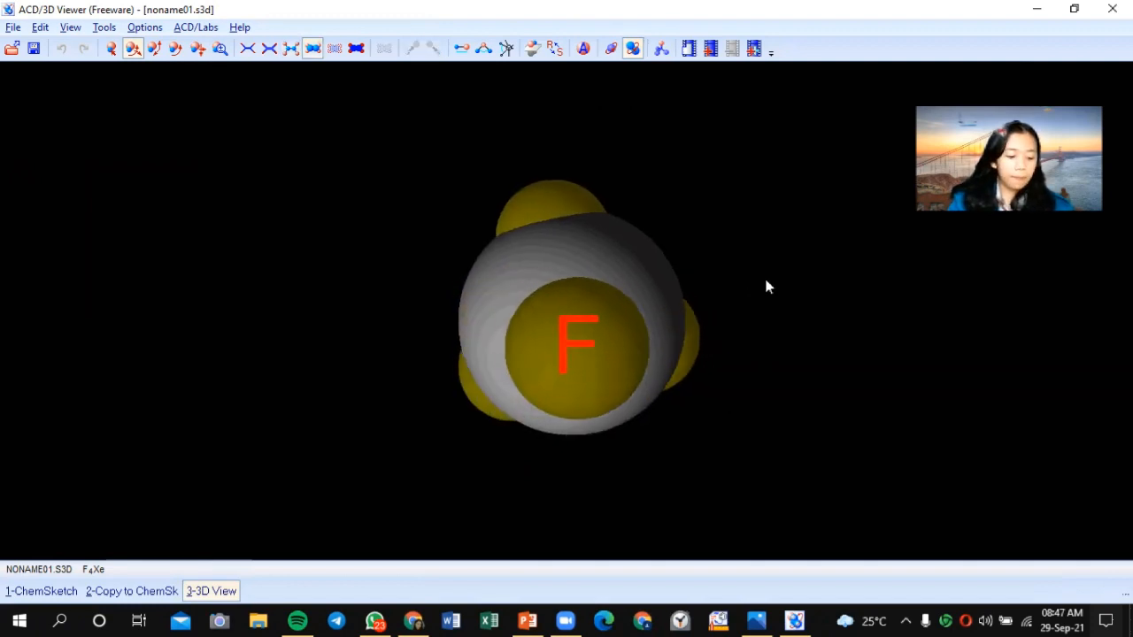